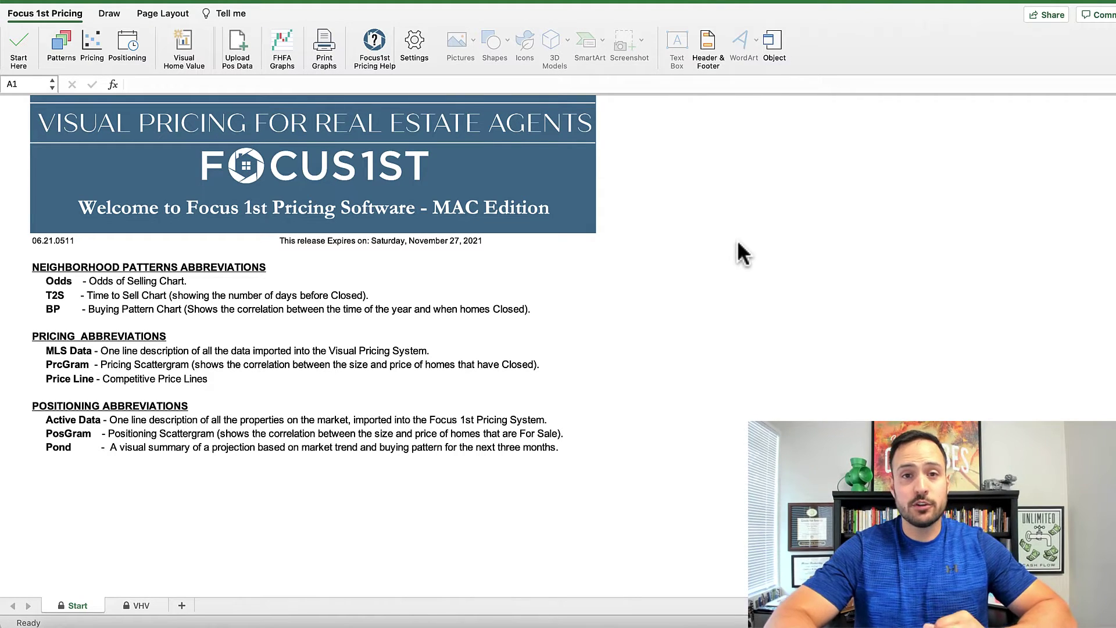
Step: Start a new pricing analysis with "CO, Northern Colorado - IRESIS*" as the MLS and keep that MLS without asking again
click(19, 52)
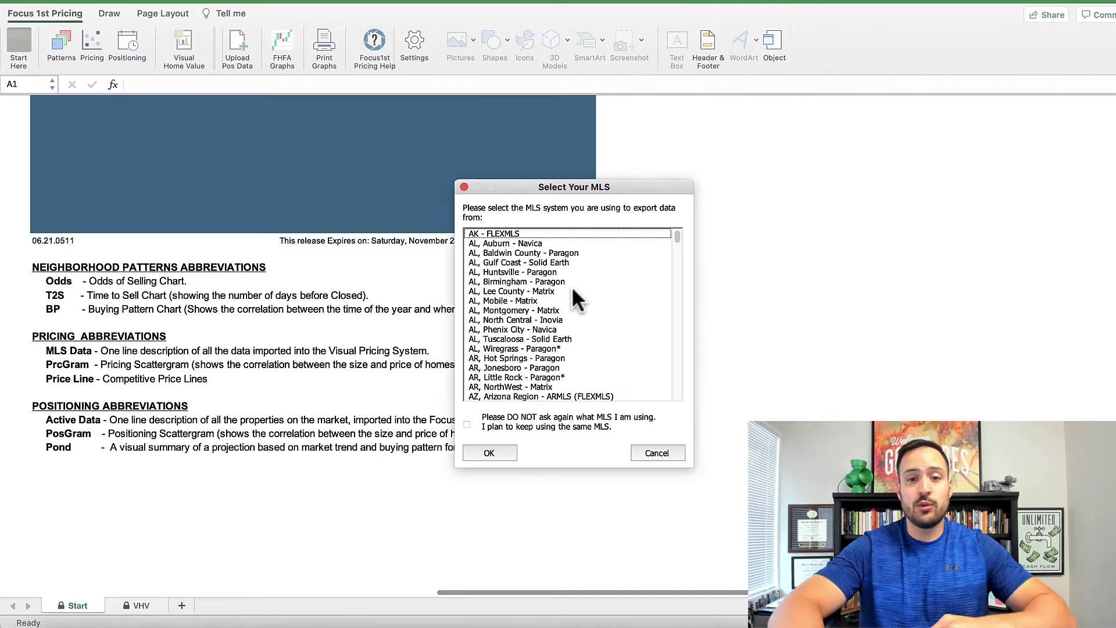
click(551, 309)
scroll(551, 310, down, 10)
click(554, 327)
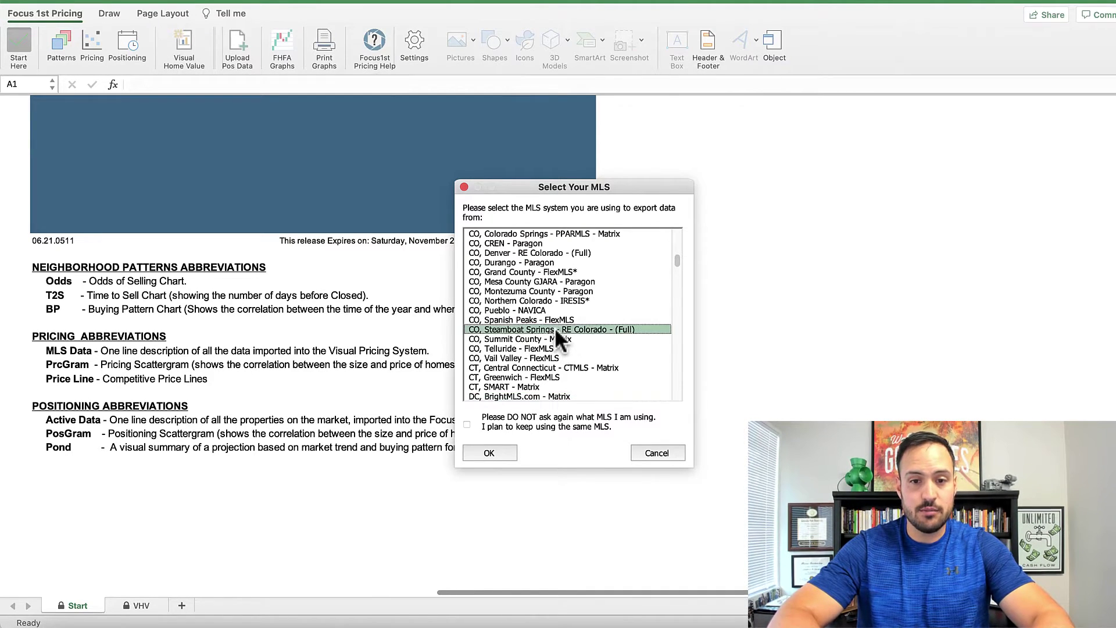
click(564, 300)
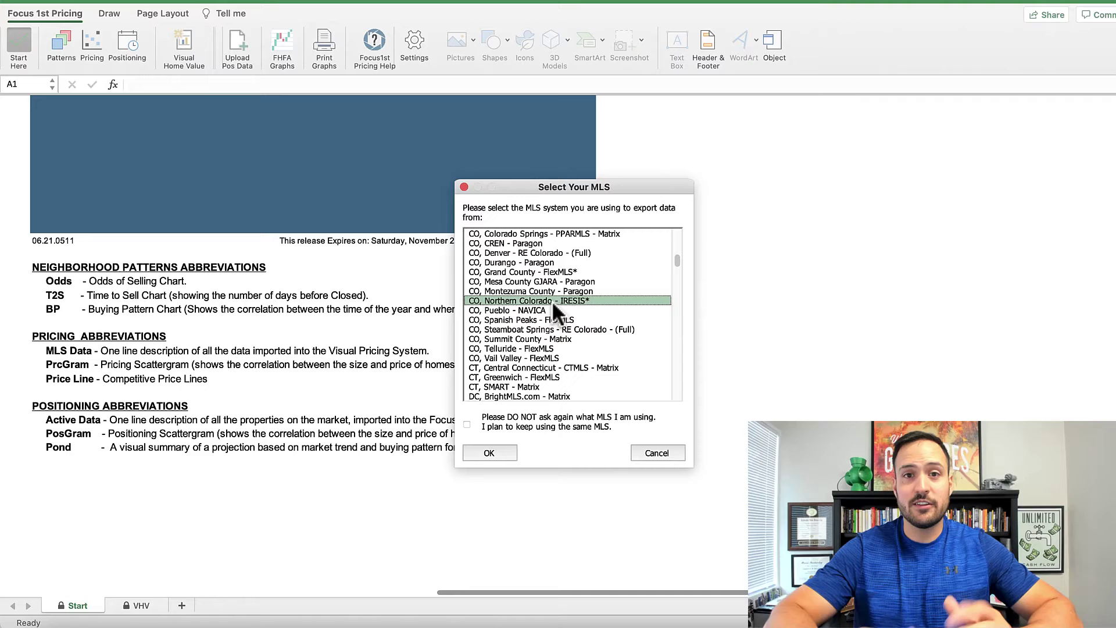
click(466, 423)
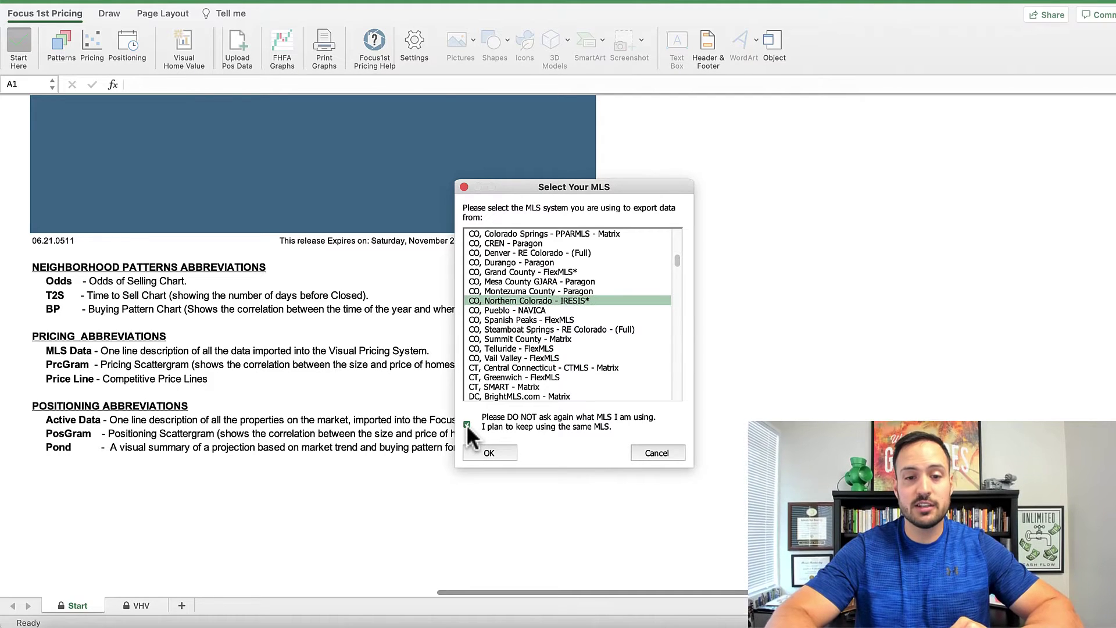
click(489, 452)
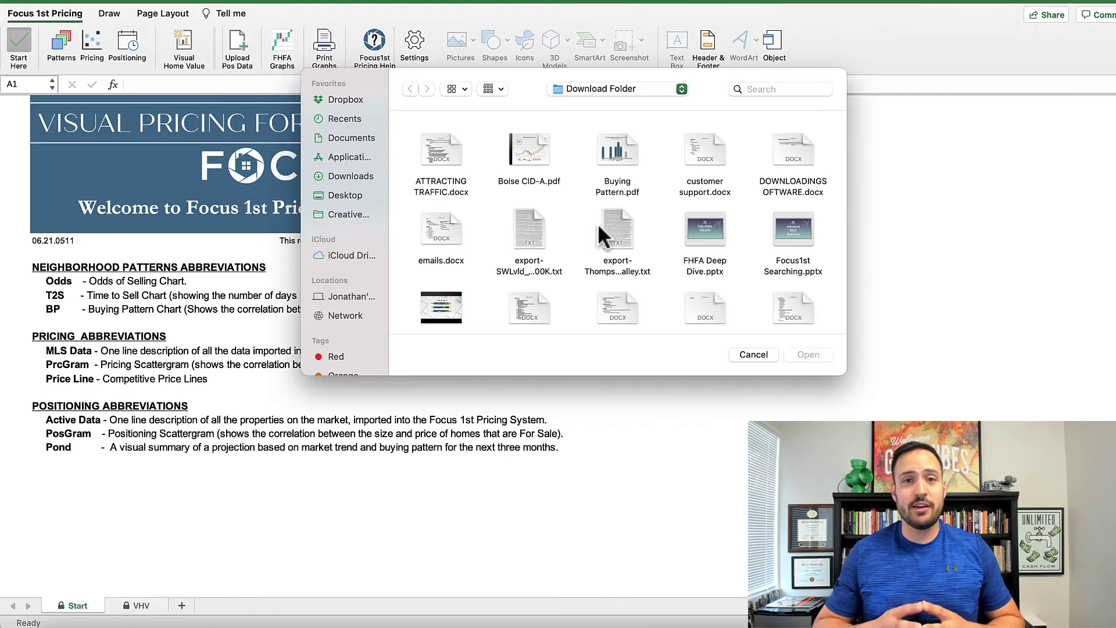
Step: Show the Download Folder files as a list sorted by name and open export-ThompsonValley.txt
scroll(583, 230, down, 1)
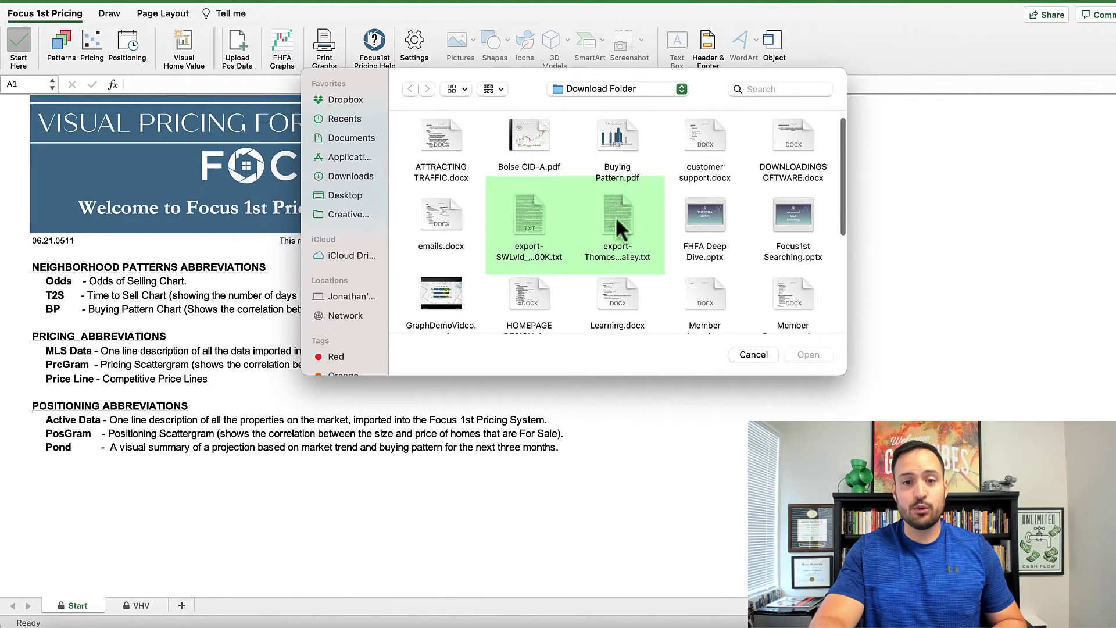
click(465, 88)
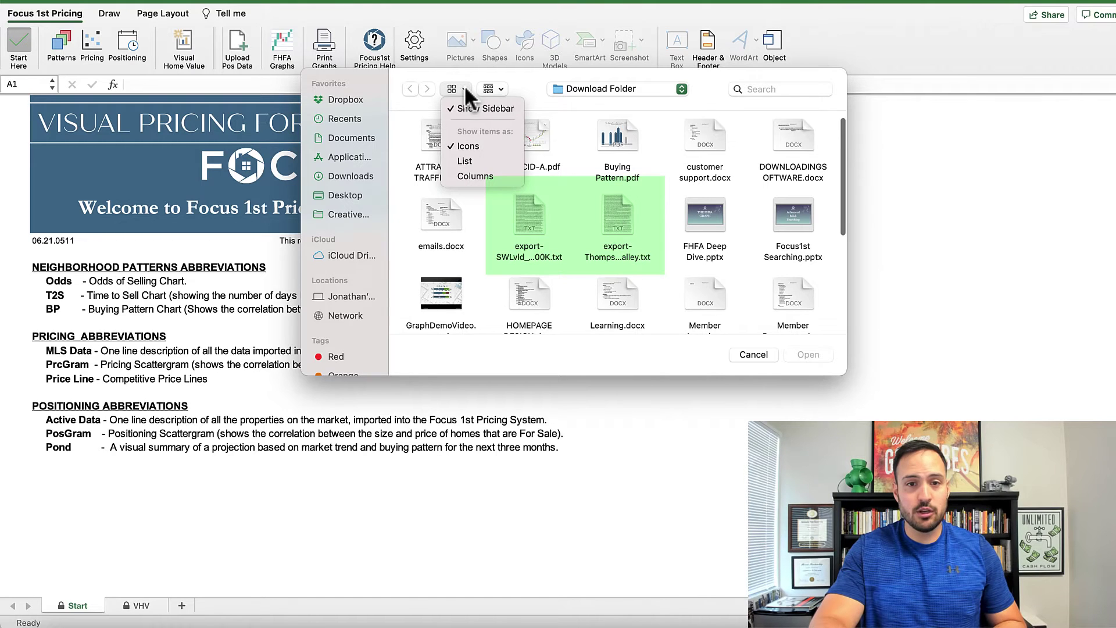
click(481, 146)
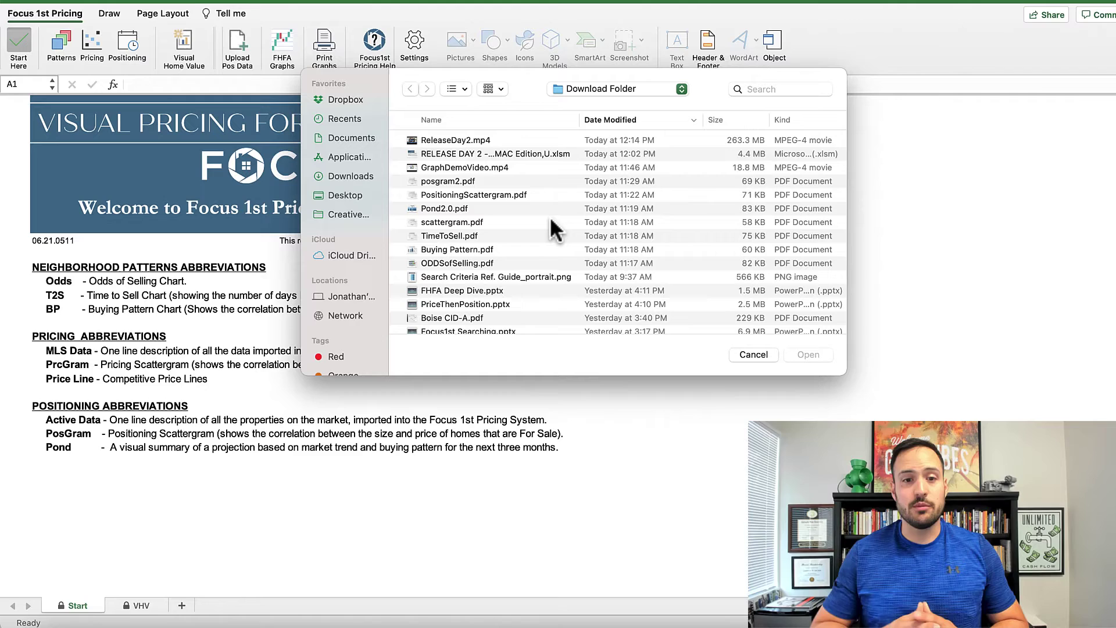
scroll(551, 220, down, 5)
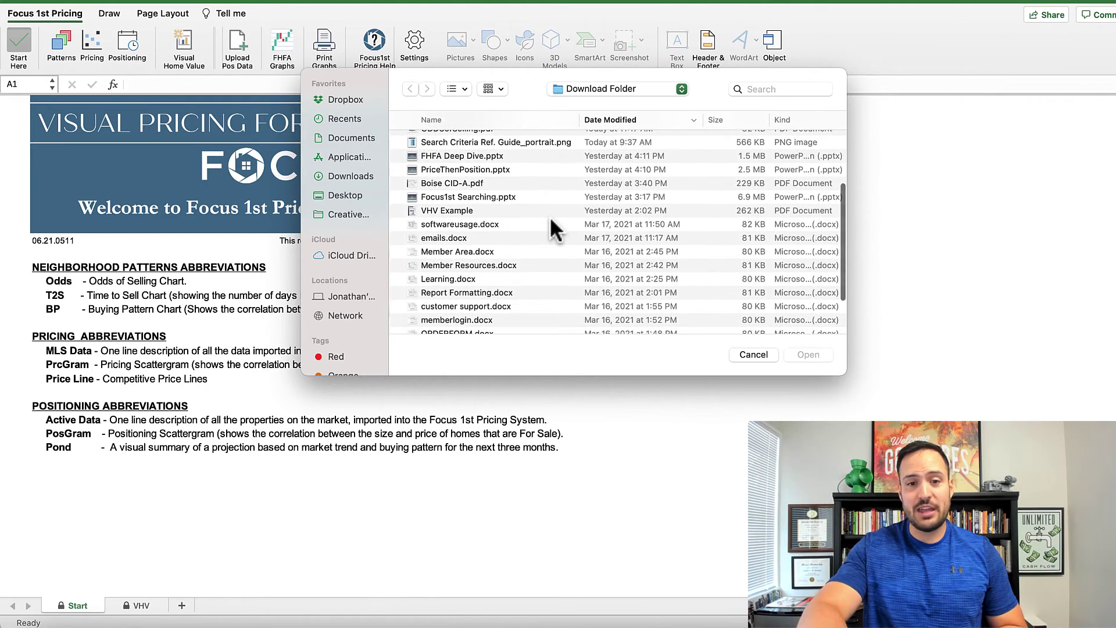
scroll(536, 200, up, 5)
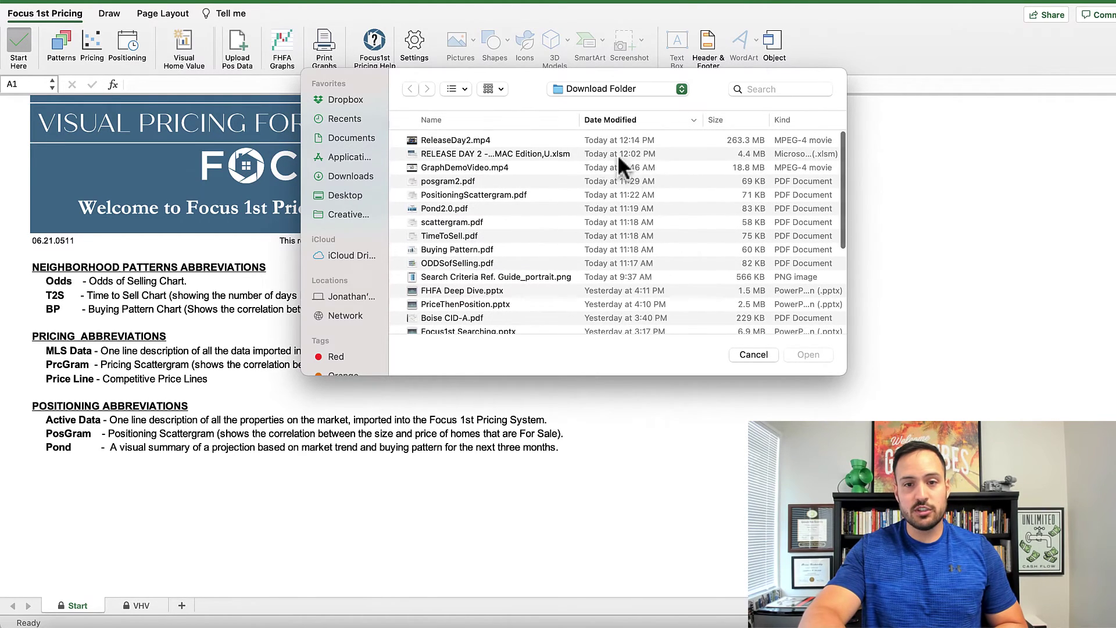
click(471, 120)
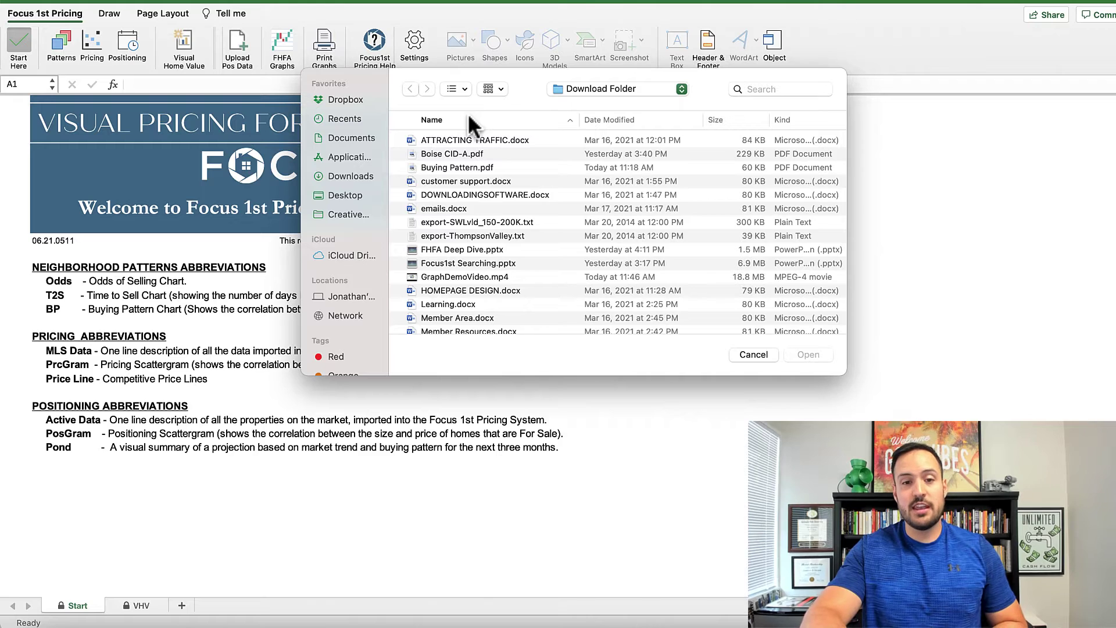
click(441, 235)
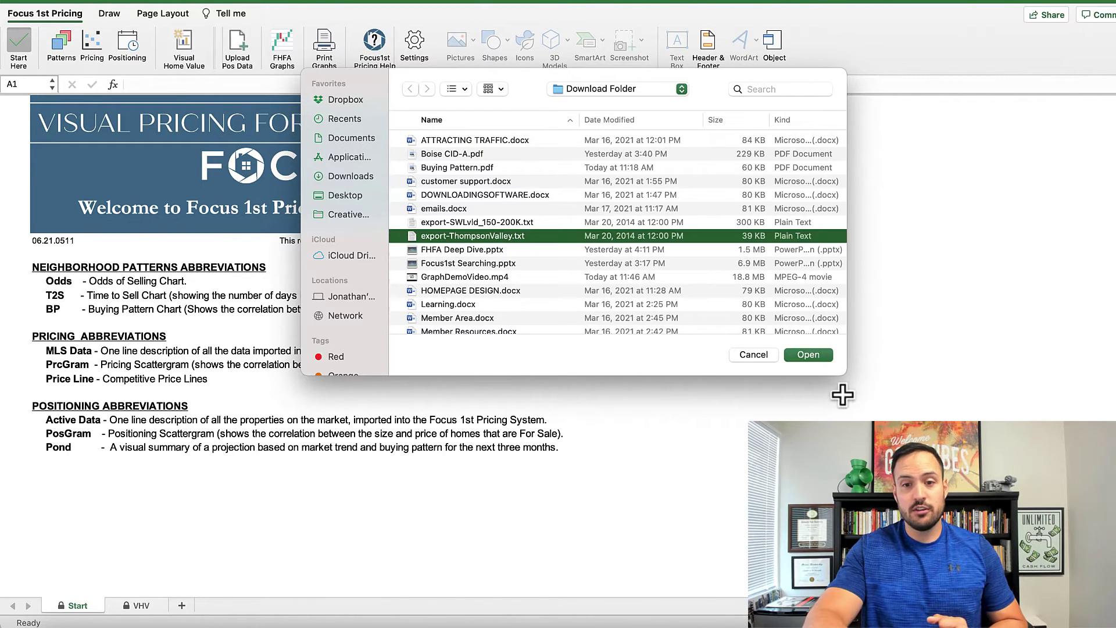
click(812, 355)
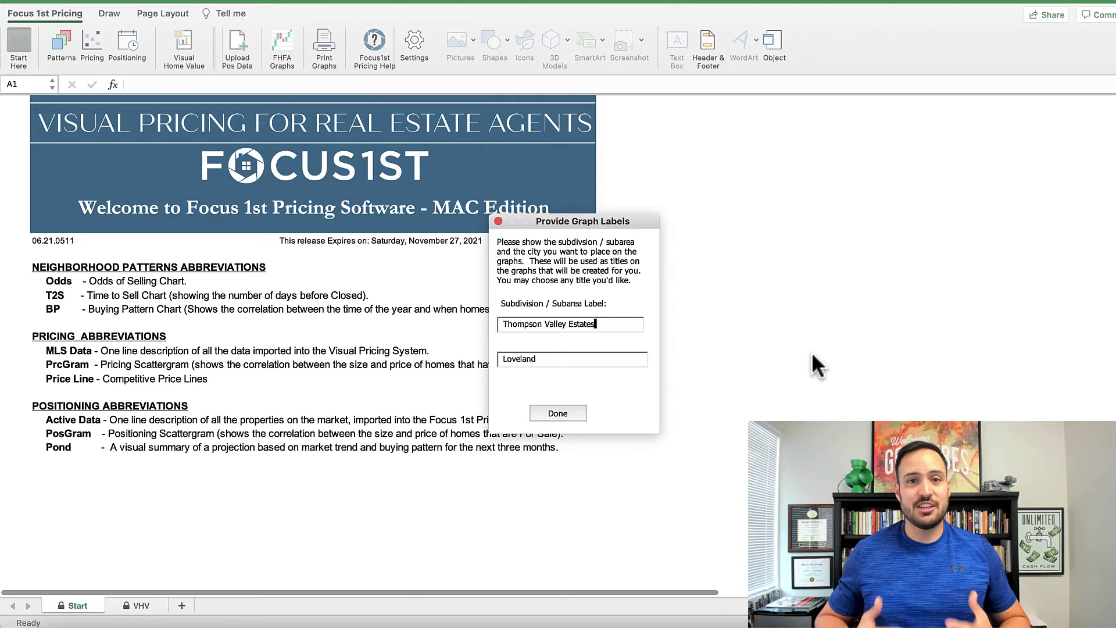
Step: Shorten the subdivision label to "Thompson Valley", keep Loveland as the city, and generate the graphs
key(BackSpace)
key(BackSpace)
key(BackSpace)
key(BackSpace)
key(BackSpace)
key(BackSpace)
key(BackSpace)
key(BackSpace)
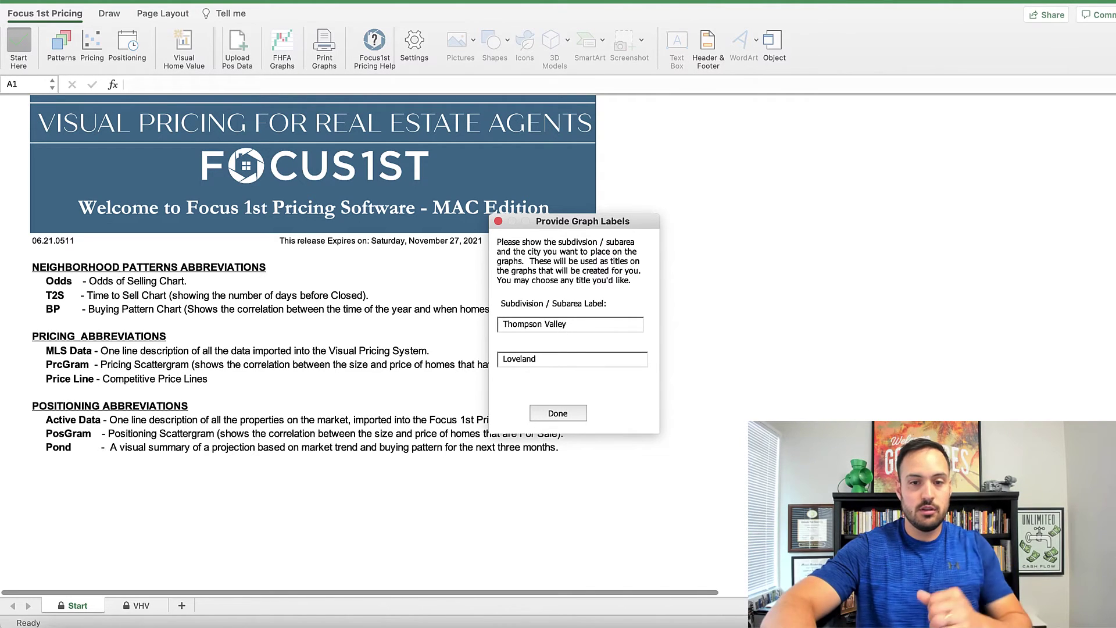
click(558, 414)
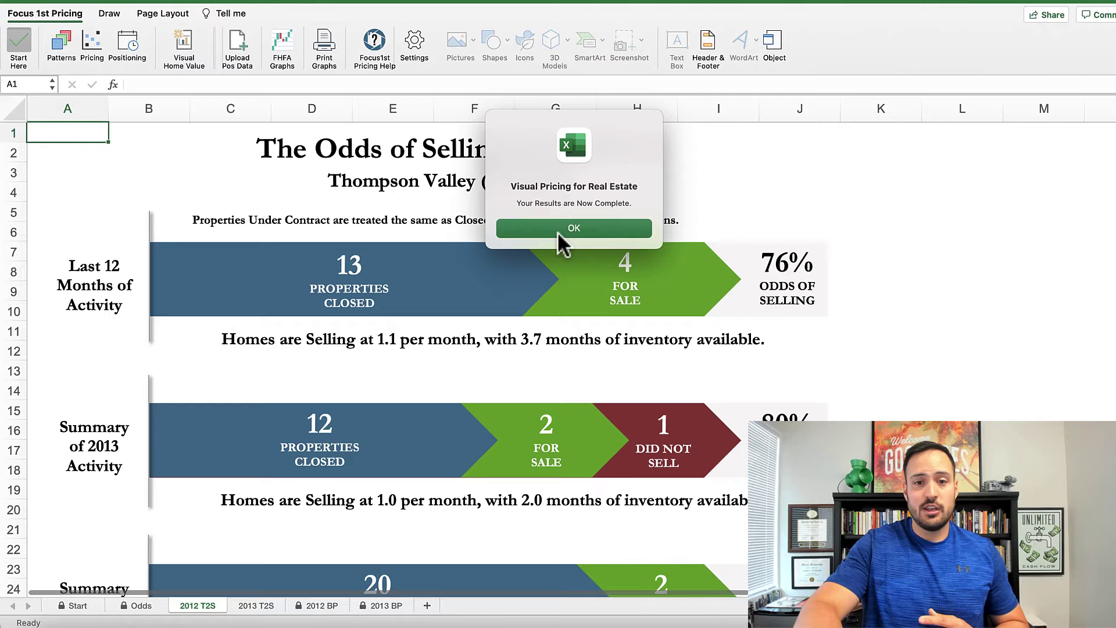
click(557, 233)
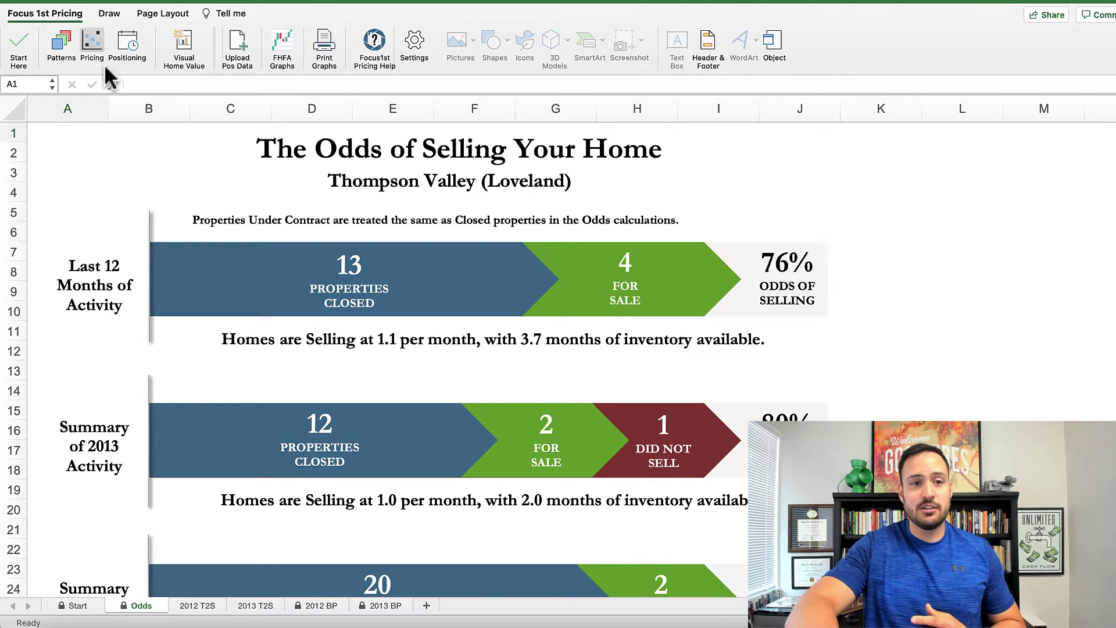
Step: View the pricing results and their PrcGram scattergram for Thompson Valley
click(92, 47)
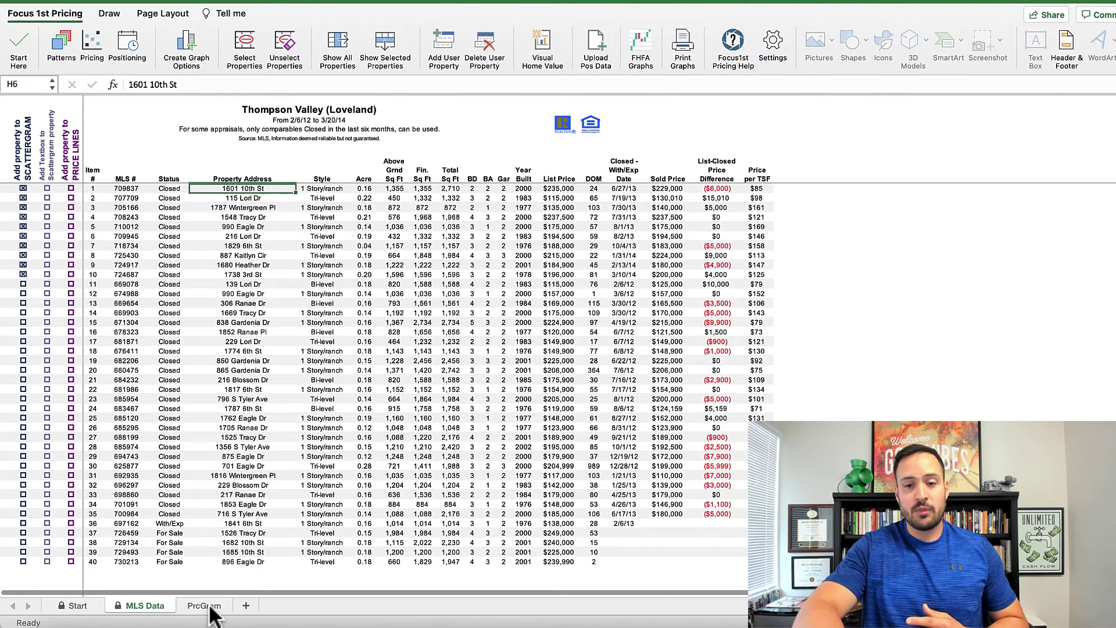
click(204, 606)
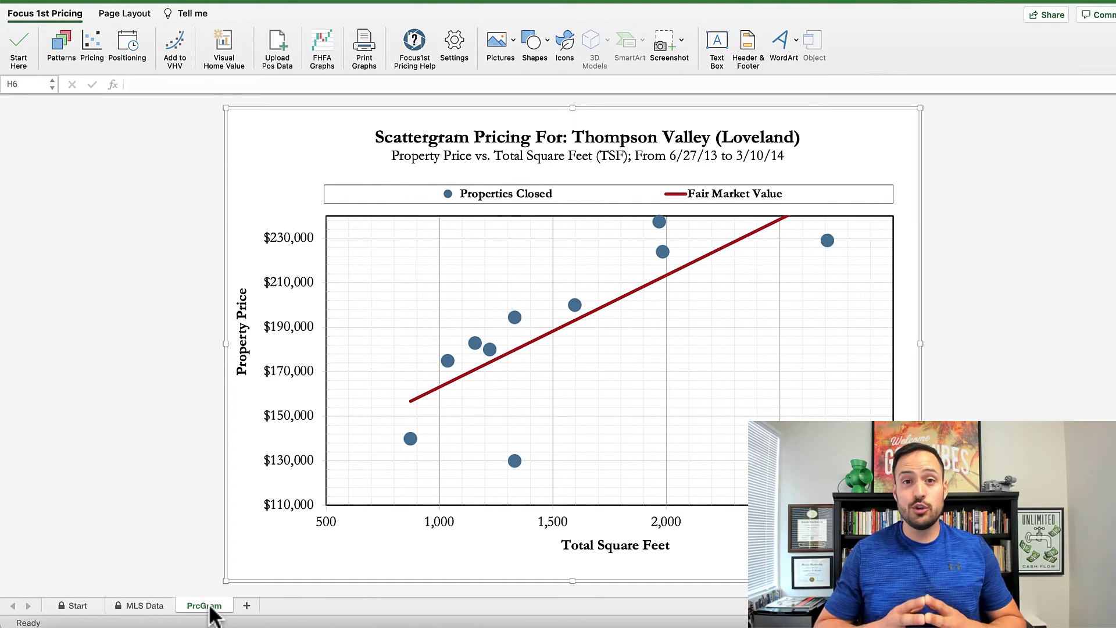
Step: Upload the positioning data from export-SWLvld_150-200K.txt in the Download Folder
click(274, 52)
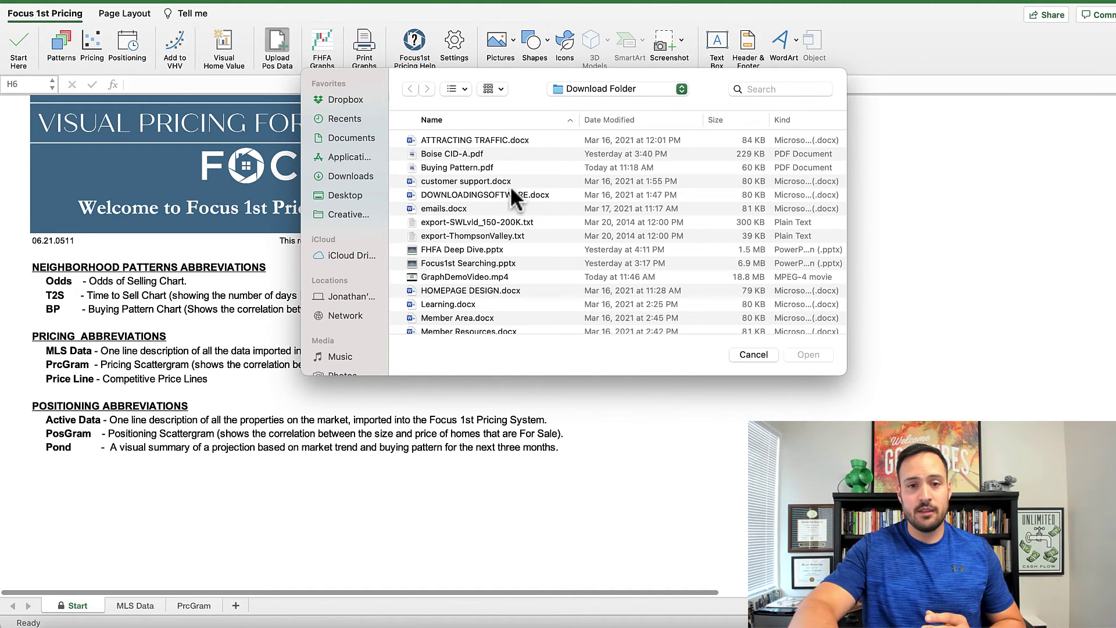
click(504, 221)
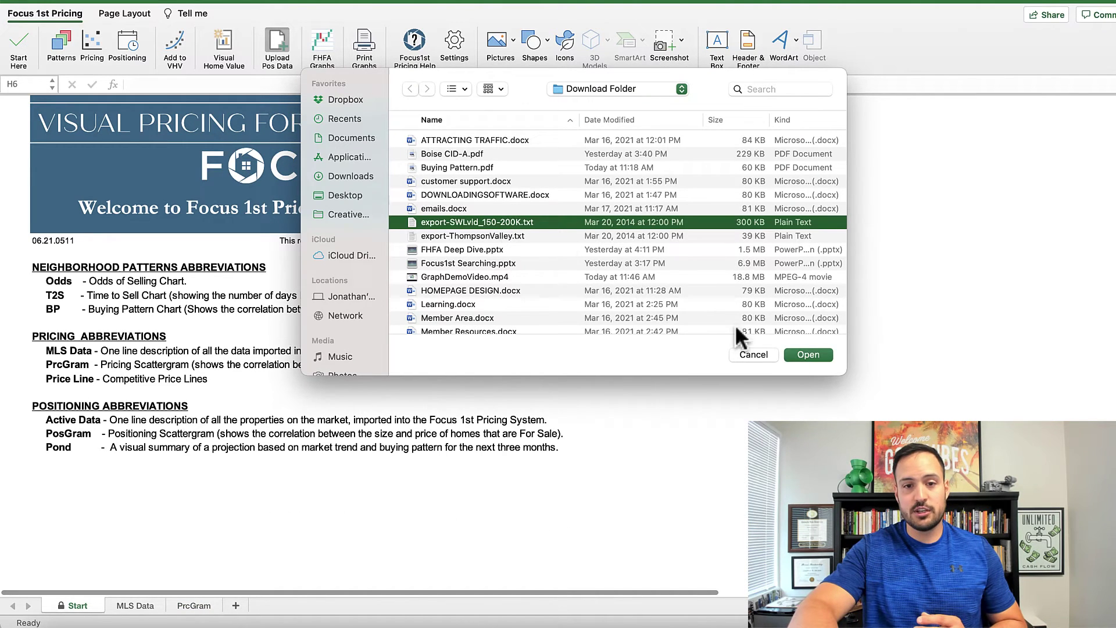
click(809, 354)
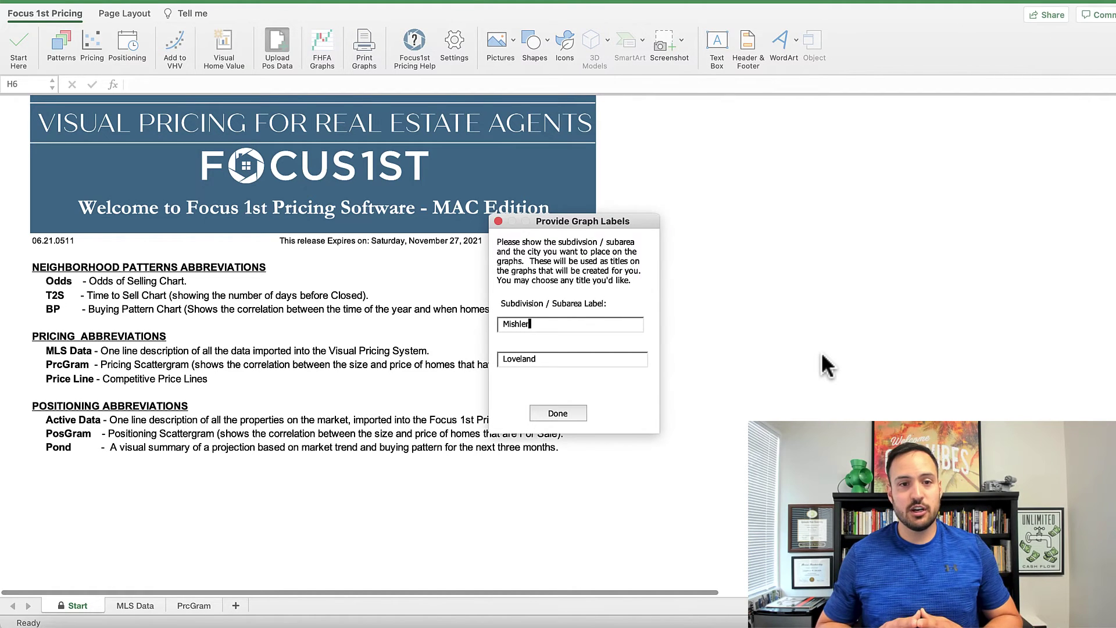
Step: Replace the subdivision label with "150k - 200k", keep Loveland as the city, and generate the positioning results
drag(553, 323, 487, 326)
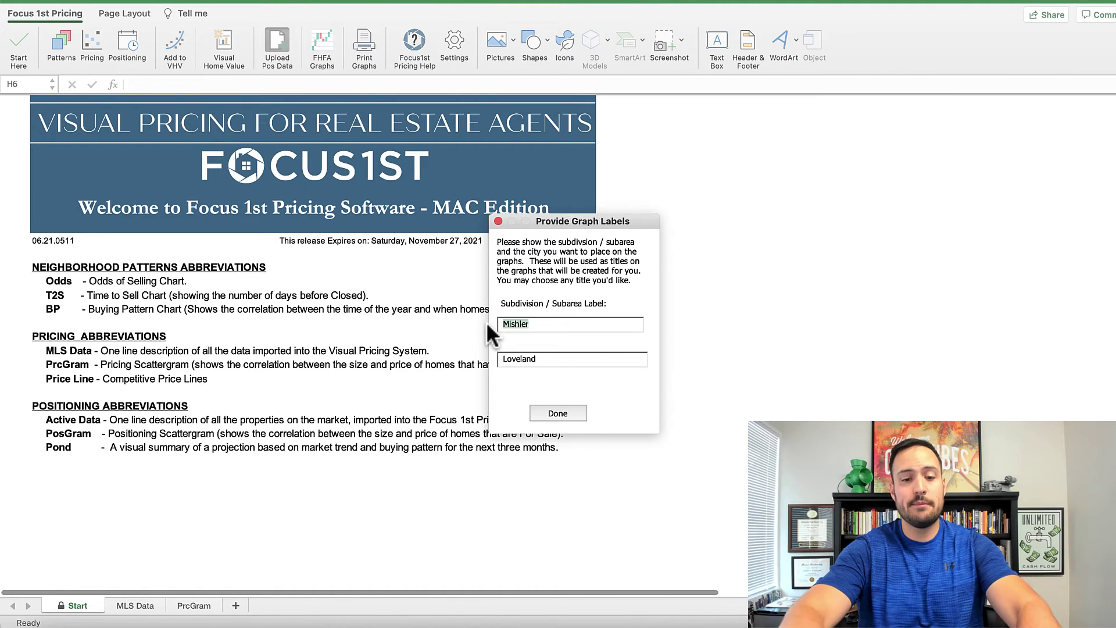
text(150k)
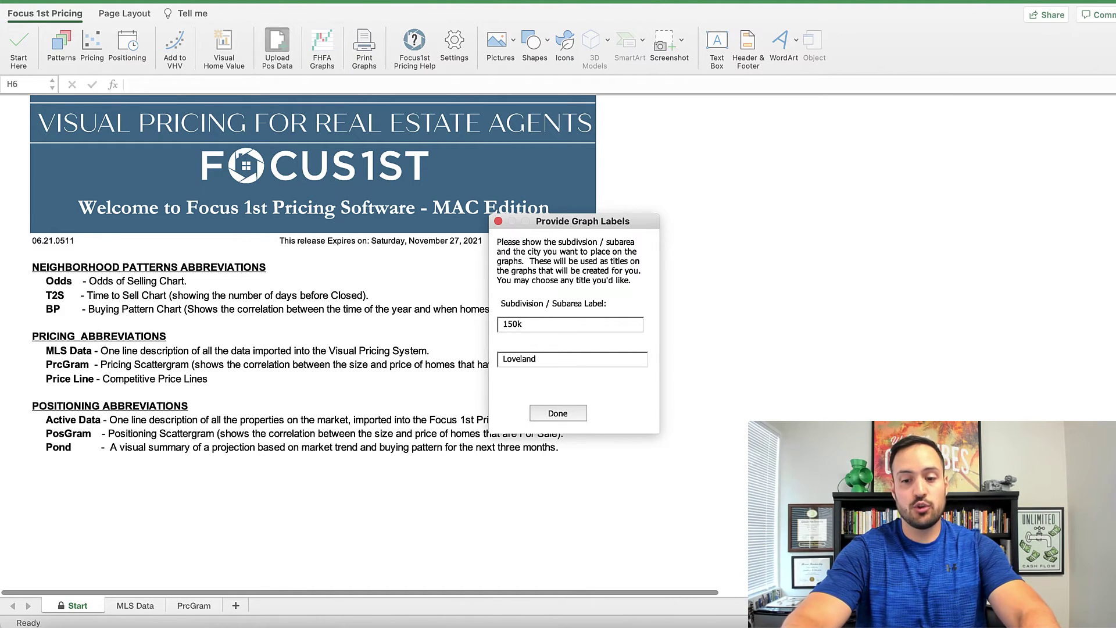
text( - 200k)
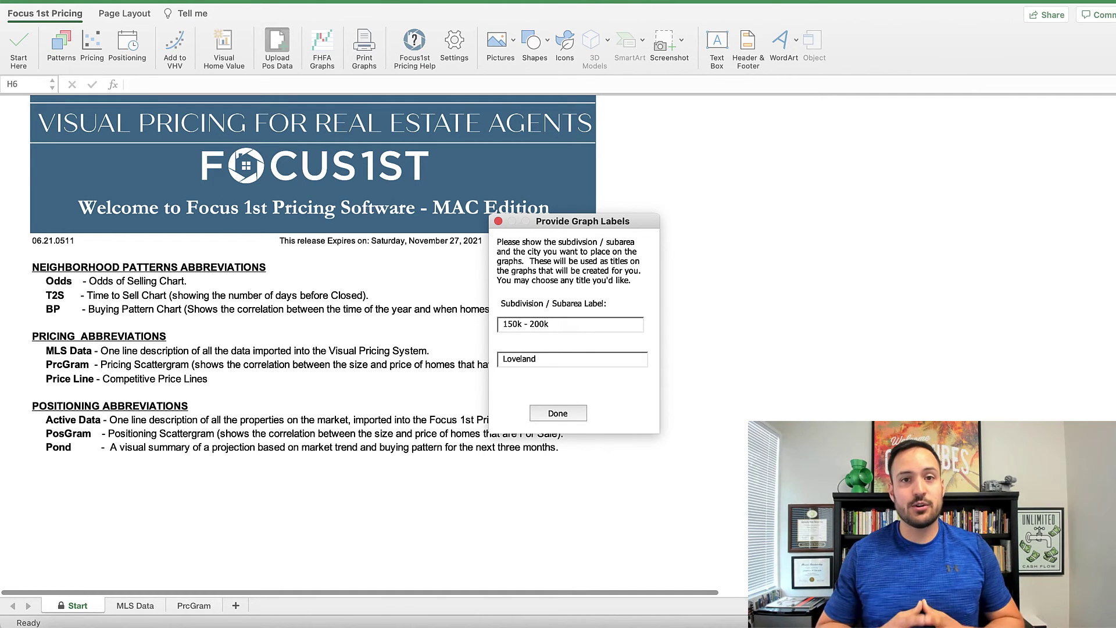
click(574, 414)
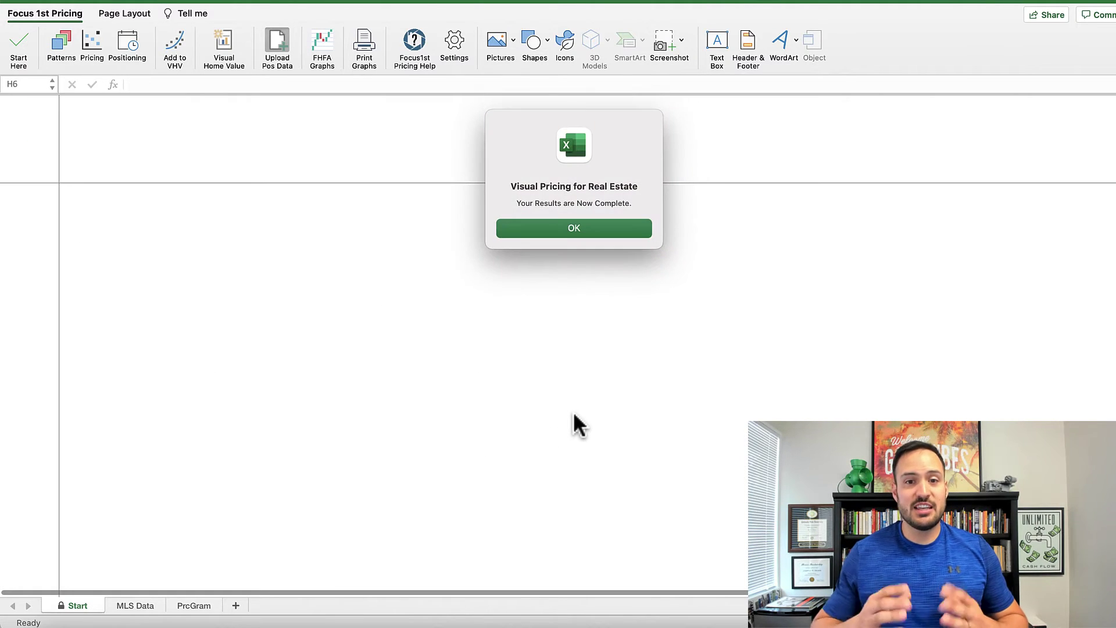
click(549, 230)
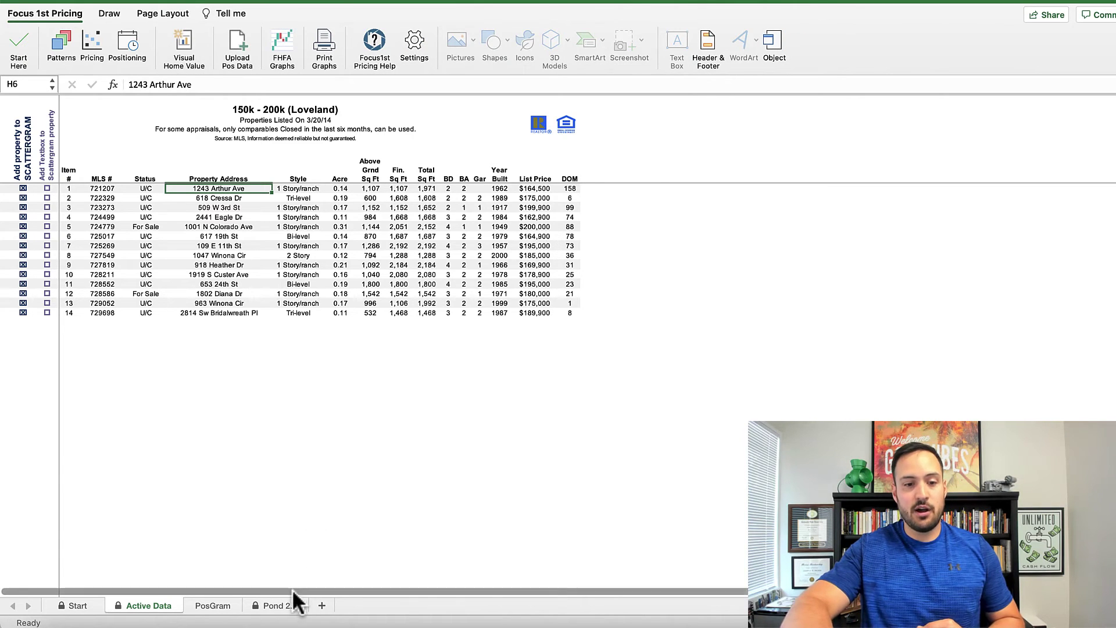
Step: Review the generated graphs: the Pond 2.0 projection, the neighborhood patterns and the PrcGram pricing scattergram
click(281, 606)
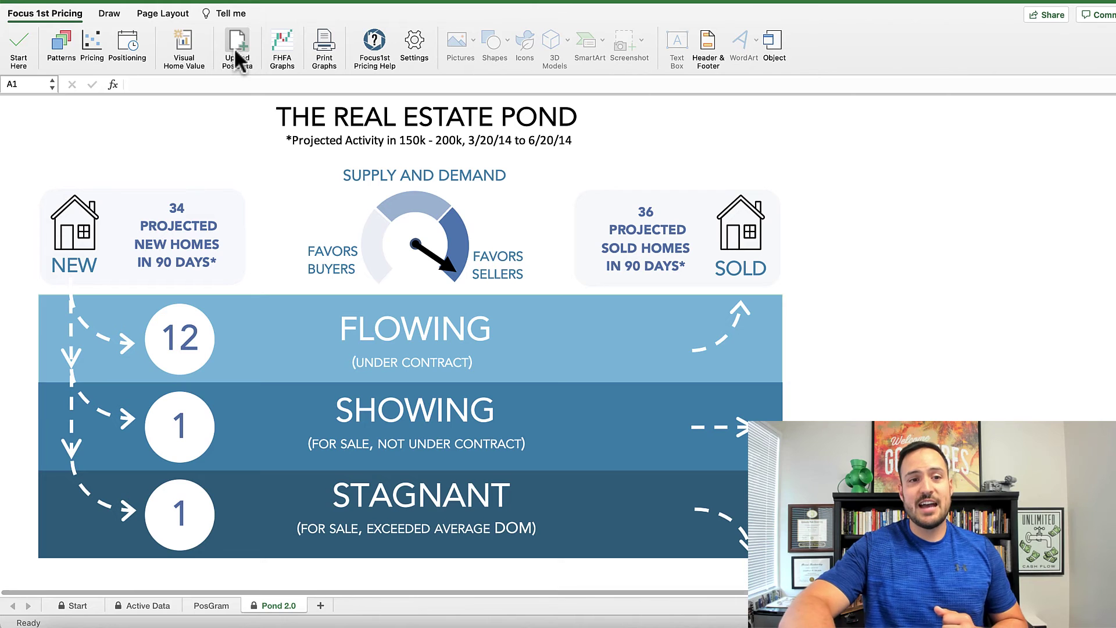
click(71, 40)
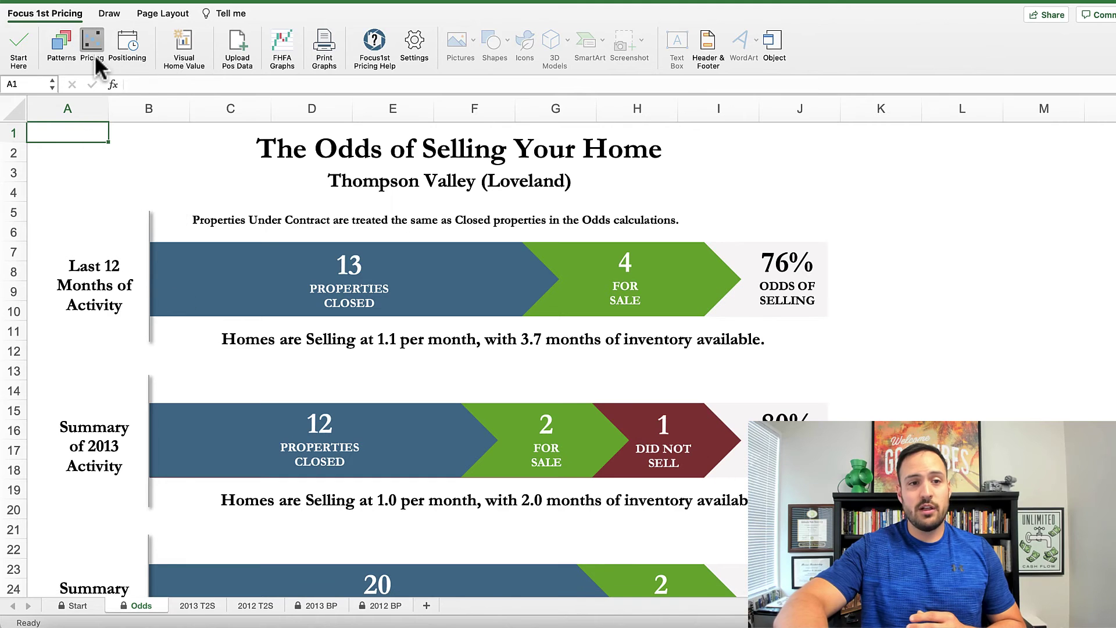
click(94, 54)
click(204, 605)
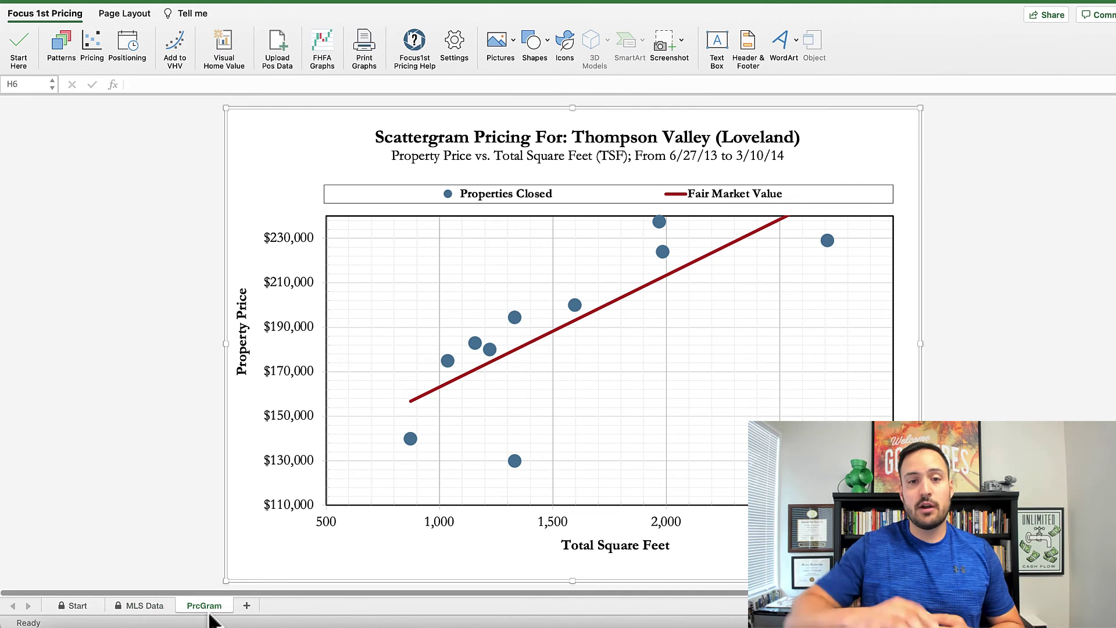